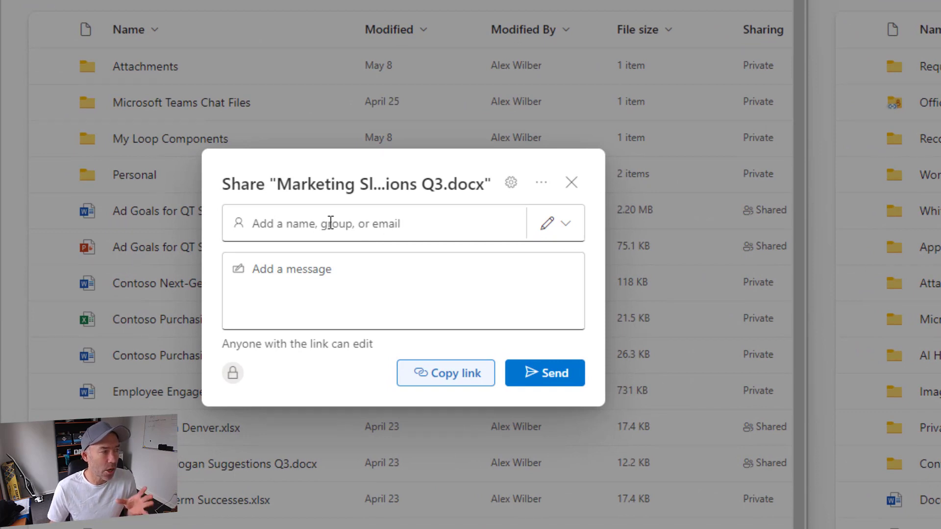
Add the suggested Retail Manager and Marketing Manager as recipients for sharing the Marketing Slogan Suggestions Q3.docx file
left_click(331, 223)
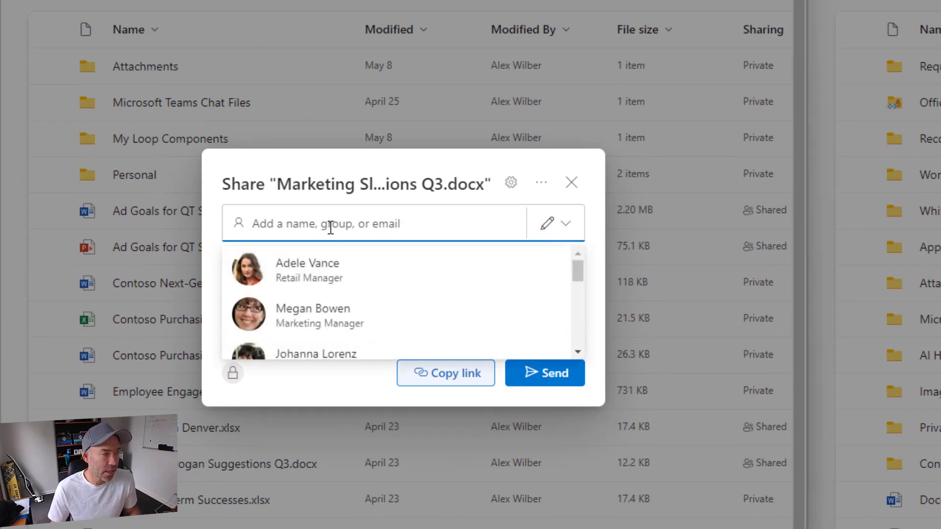
left_click(333, 271)
left_click(337, 245)
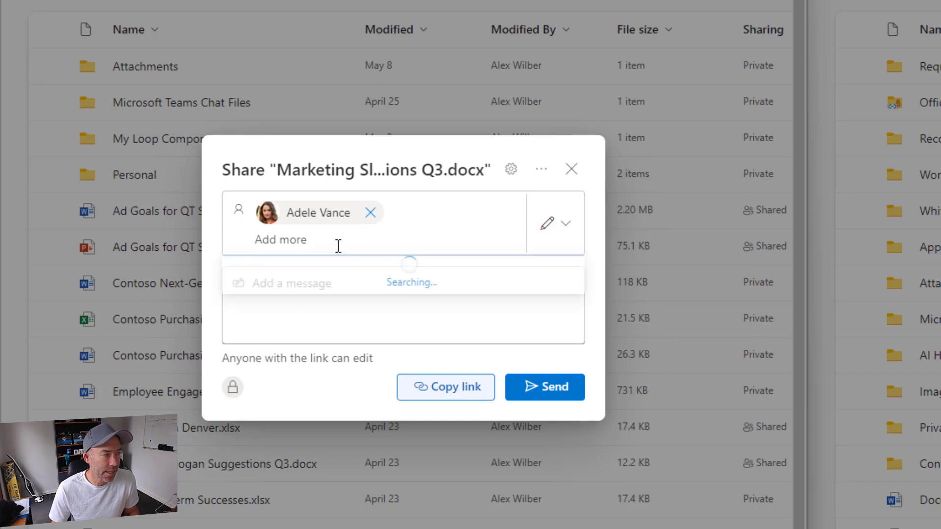
left_click(317, 333)
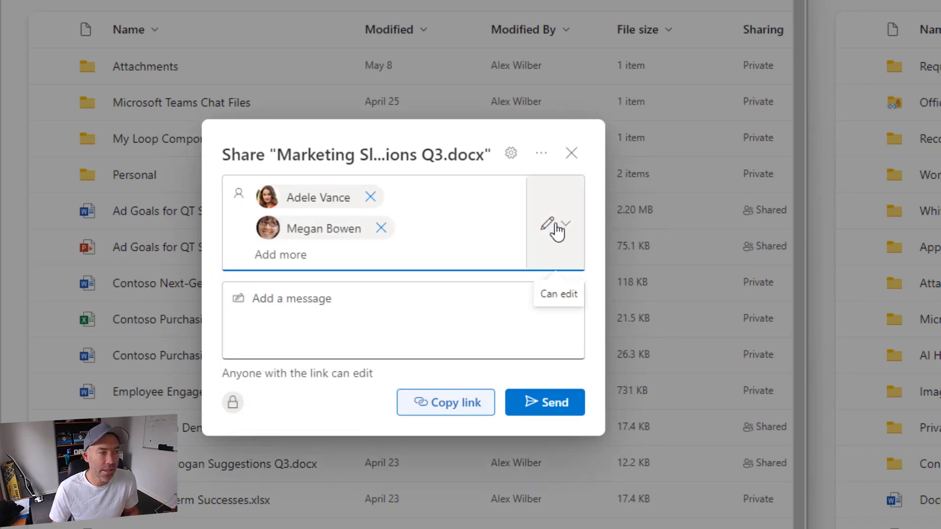
Check the available permission levels and add the Mark 8 Project Team group as another recipient
left_click(559, 228)
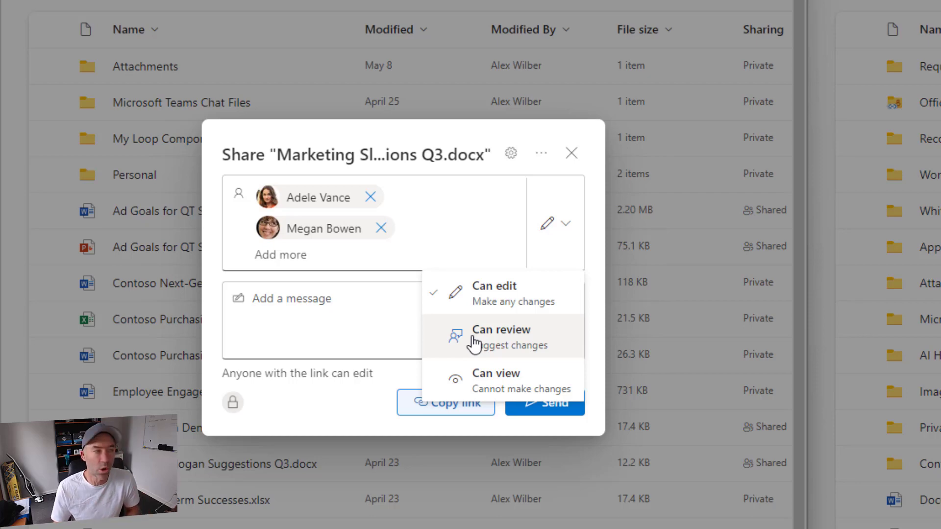
left_click(488, 250)
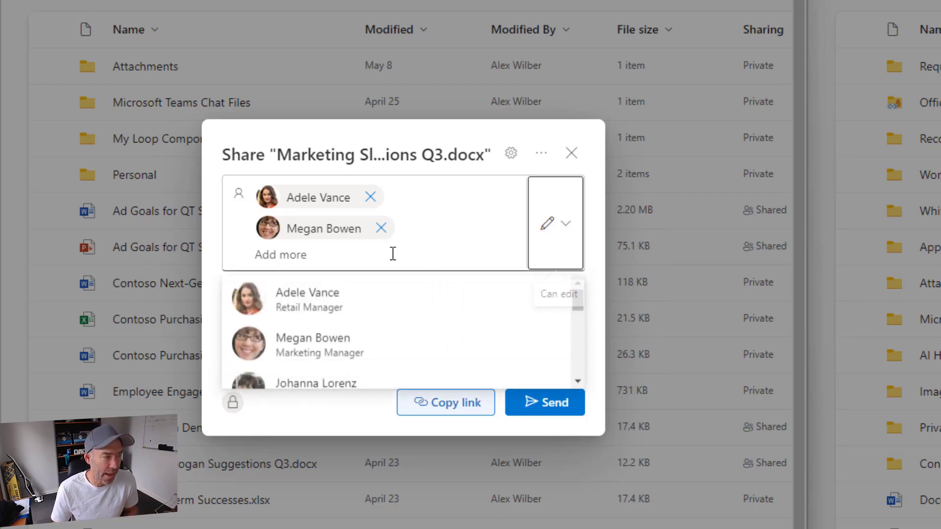
type("mark")
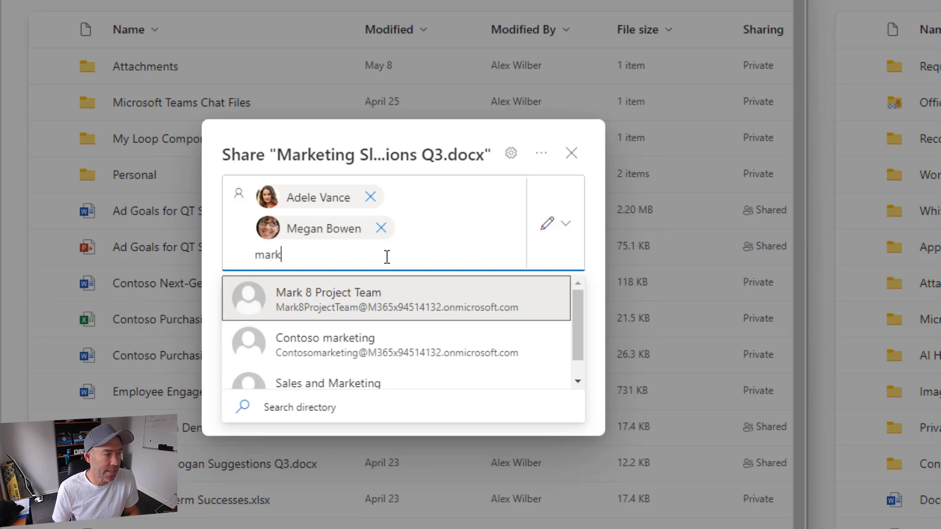
key("Tab")
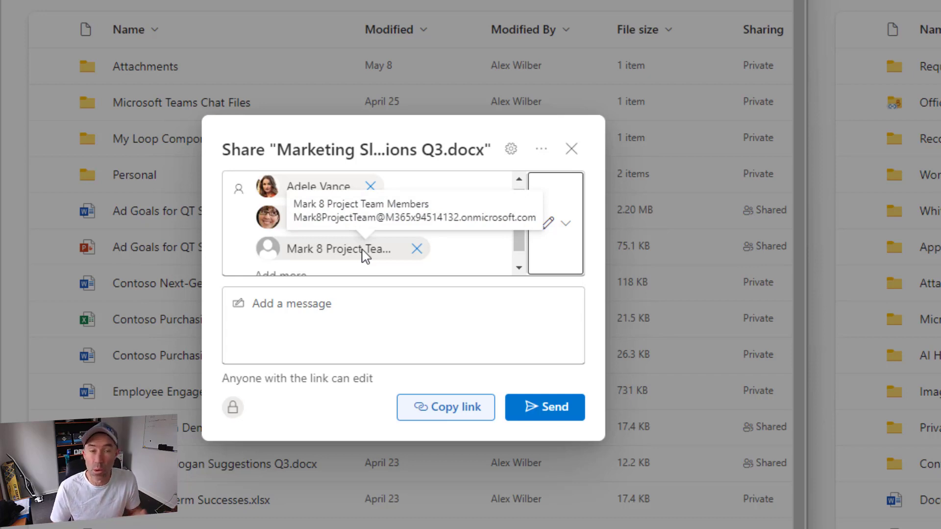
left_click(330, 311)
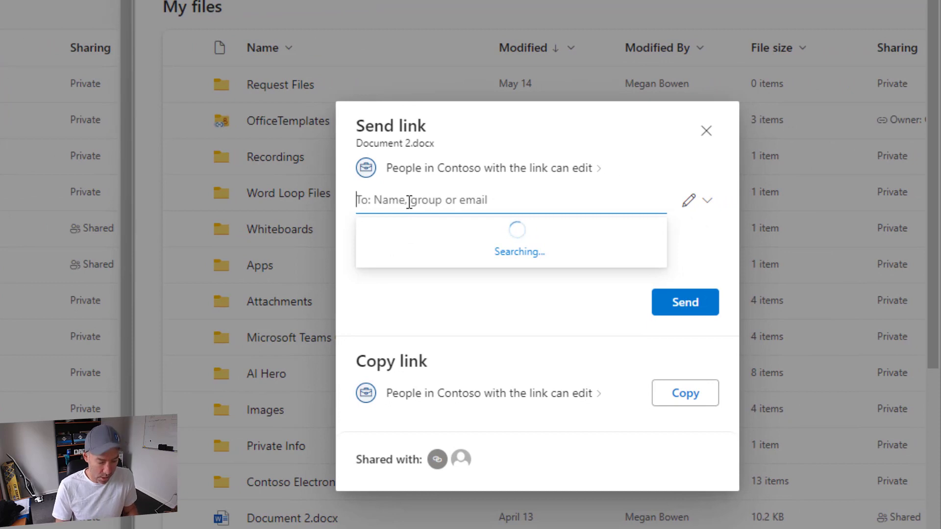
Add the Retail Manager and the Marketing Assistant as recipients of the Document 2.docx link and open its permission options
type("adel")
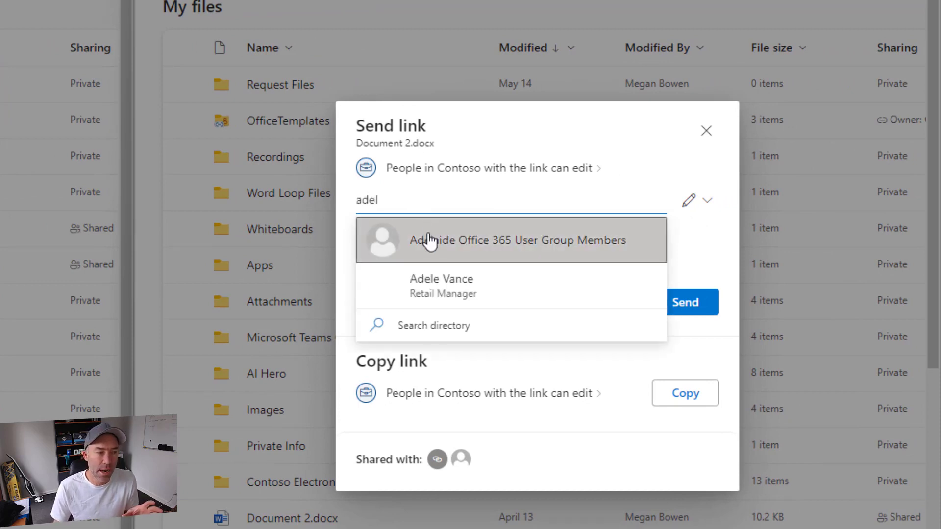
left_click(463, 282)
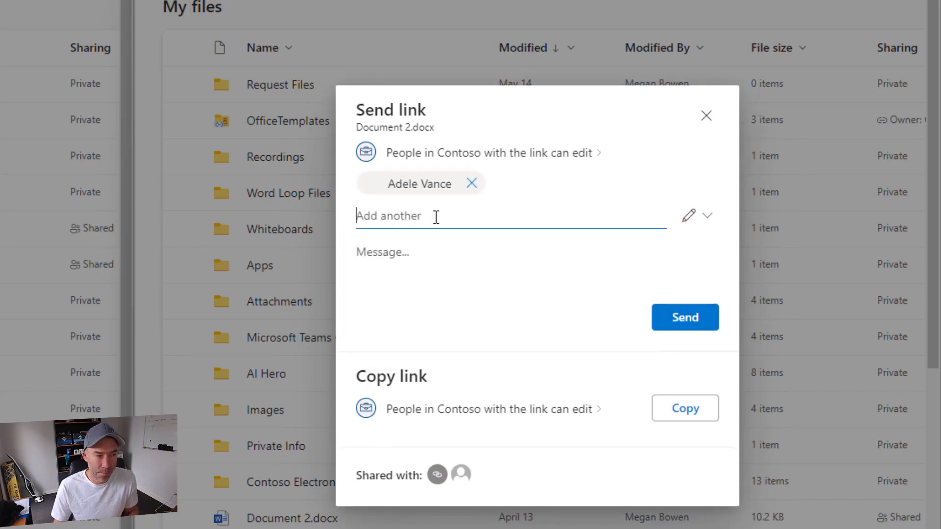
type("alex")
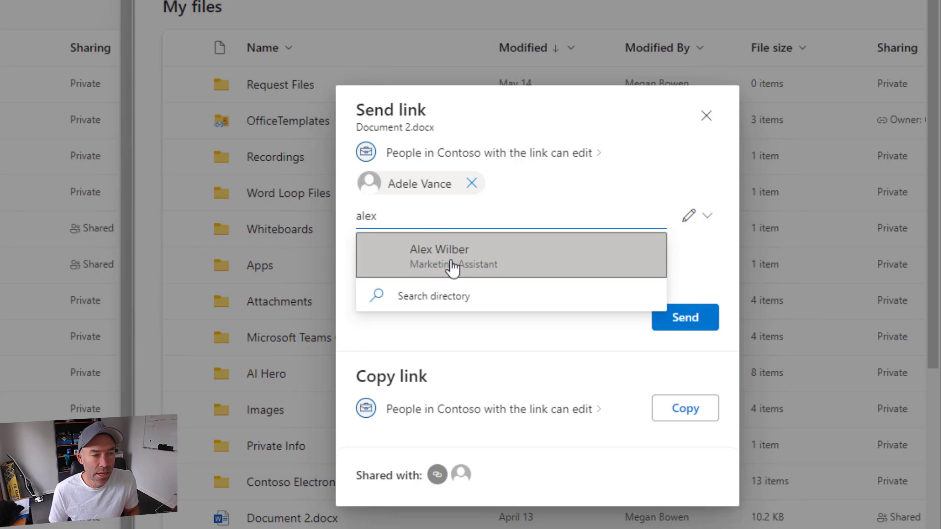
left_click(454, 267)
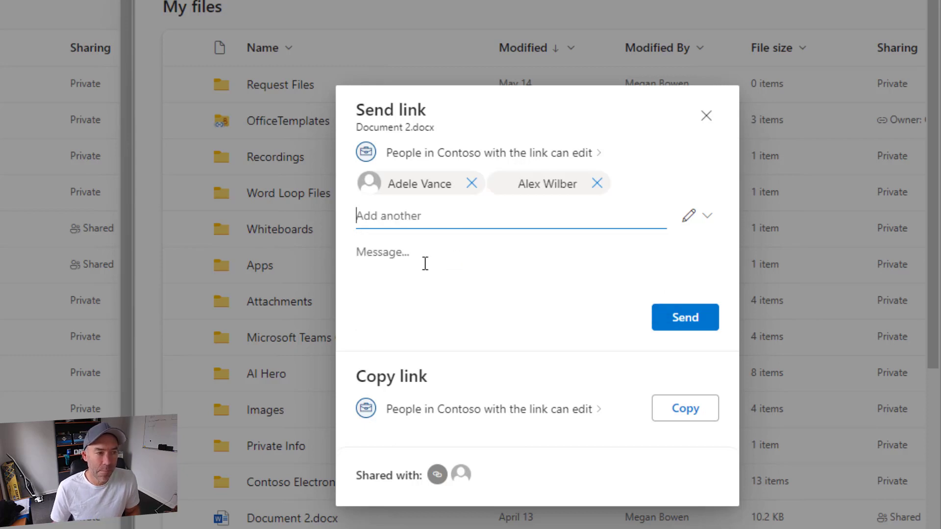
left_click(699, 228)
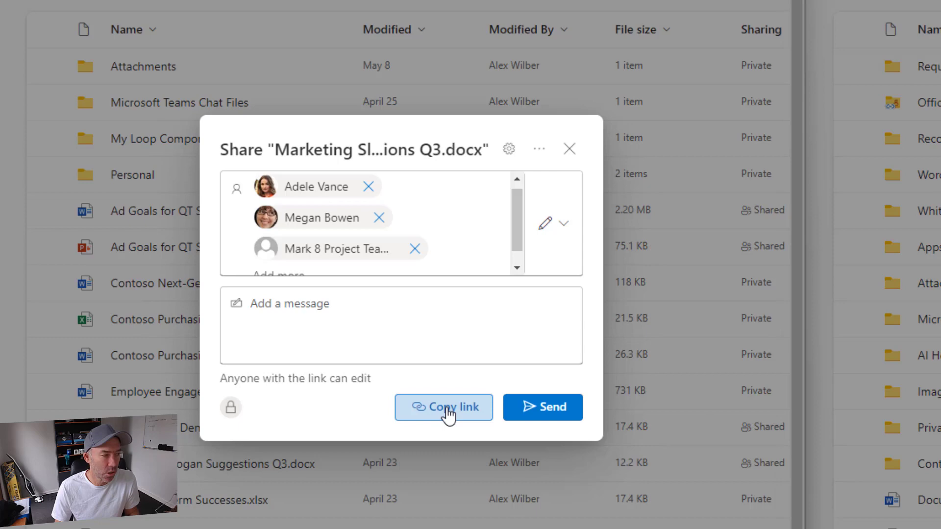
Copy the sharing link for Marketing Slogan Suggestions Q3.docx and review its people, groups and link settings in Manage Access
left_click(448, 409)
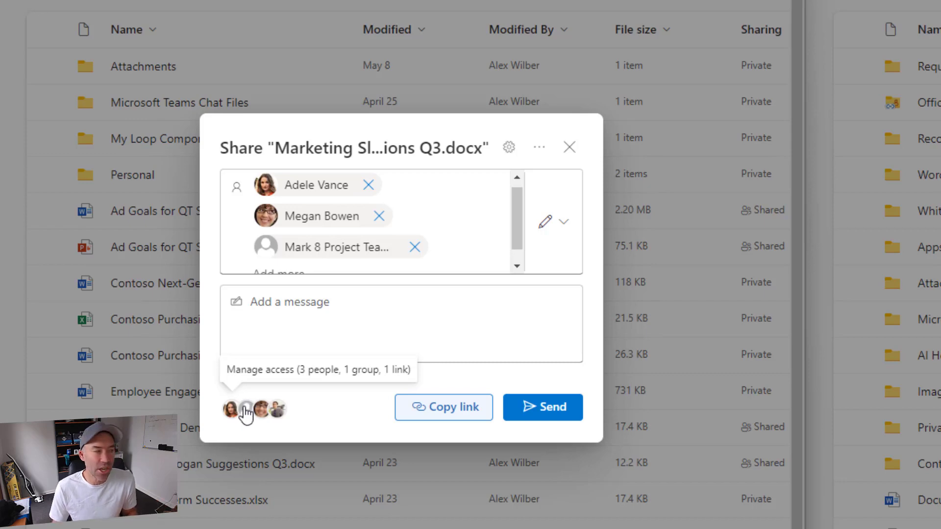
left_click(246, 414)
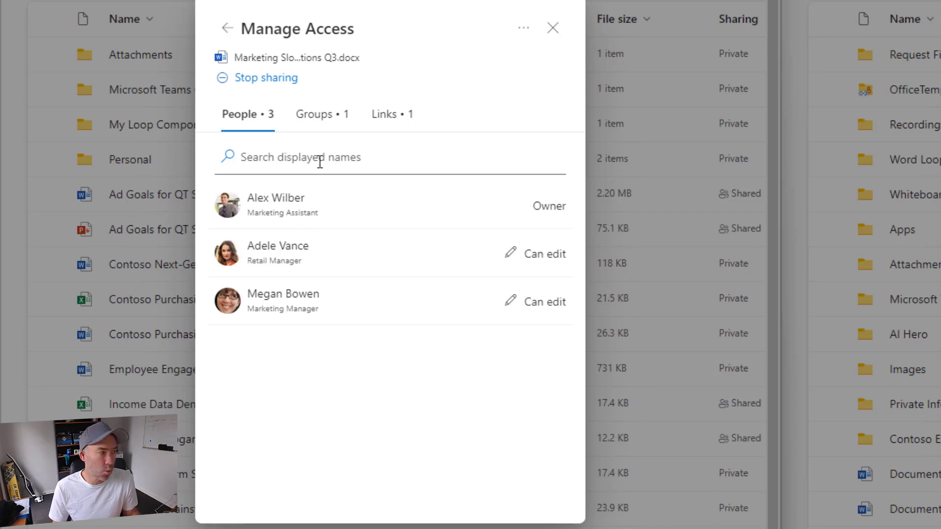
left_click(321, 125)
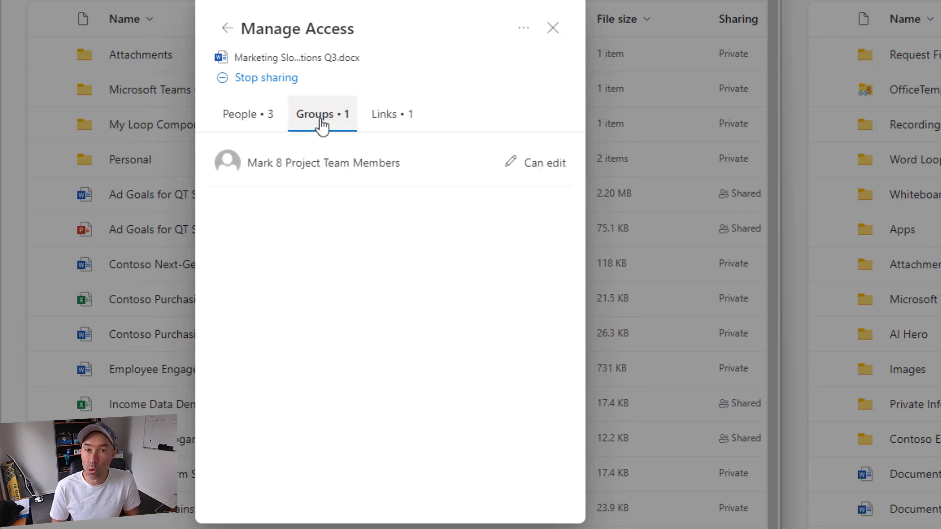
left_click(396, 126)
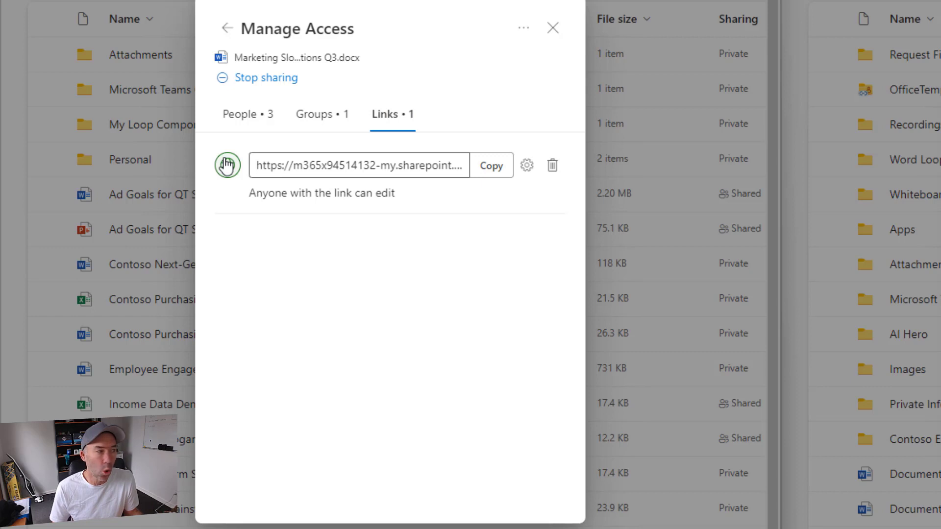
left_click(527, 167)
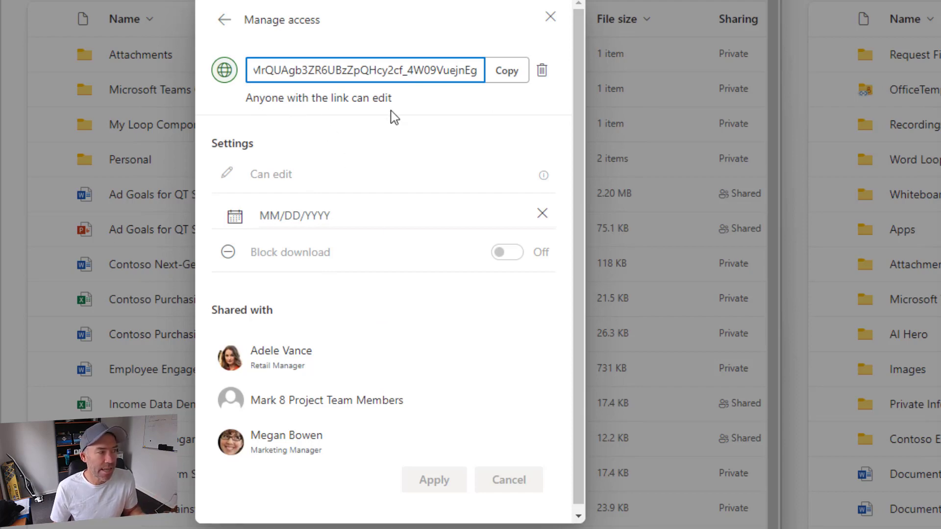
left_click(224, 20)
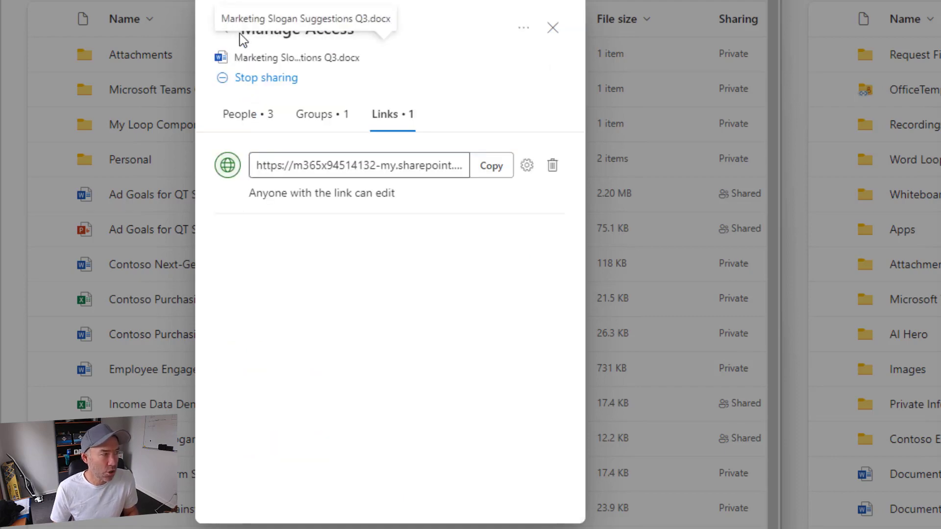
left_click(226, 28)
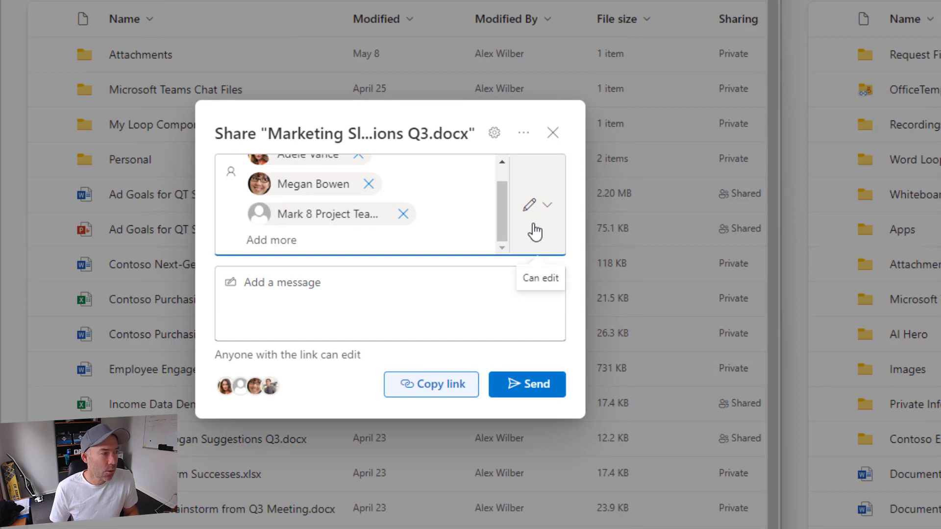
Compare the sharing settings of Marketing Slogan Suggestions Q3.docx with those of Document 2.docx
left_click(492, 137)
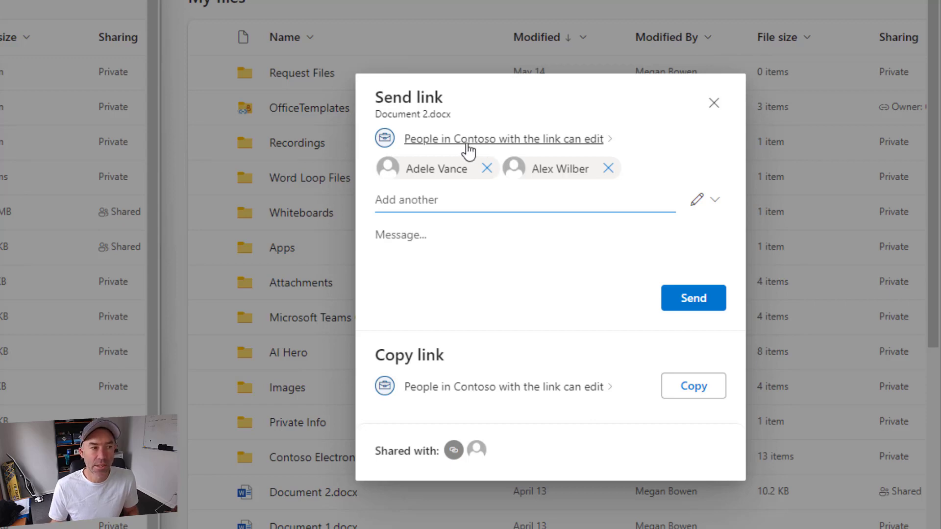
left_click(439, 143)
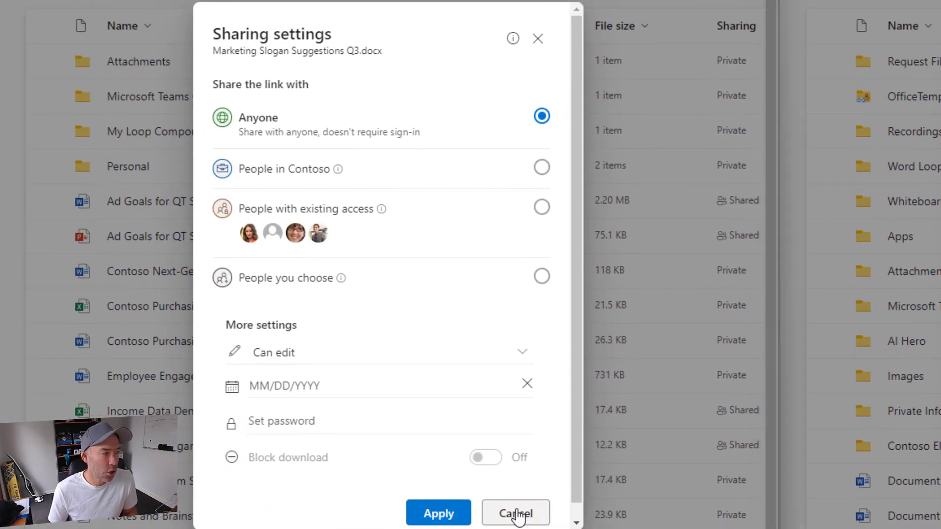
left_click(516, 513)
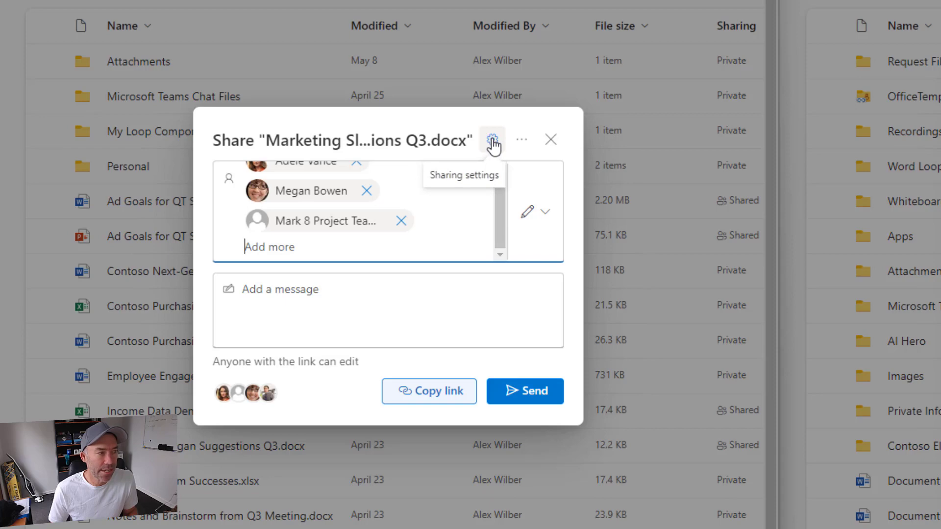
left_click(493, 143)
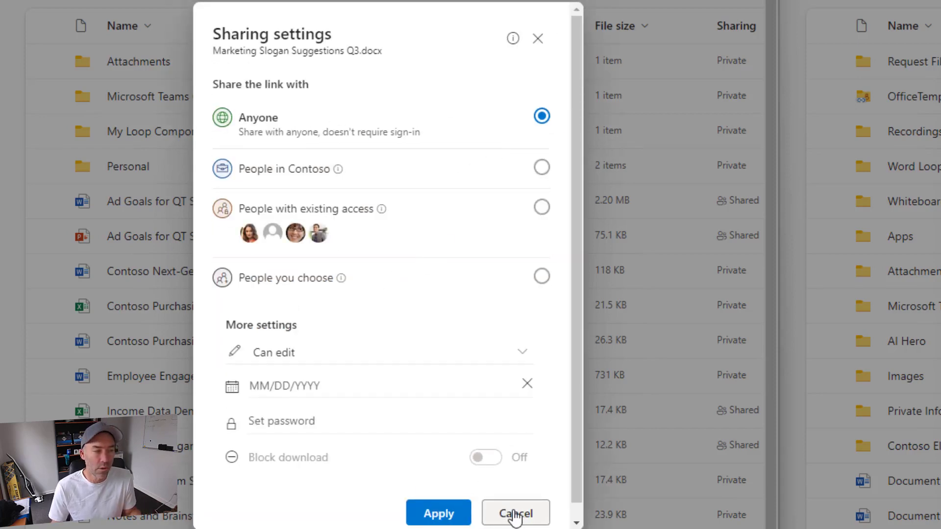
left_click(532, 514)
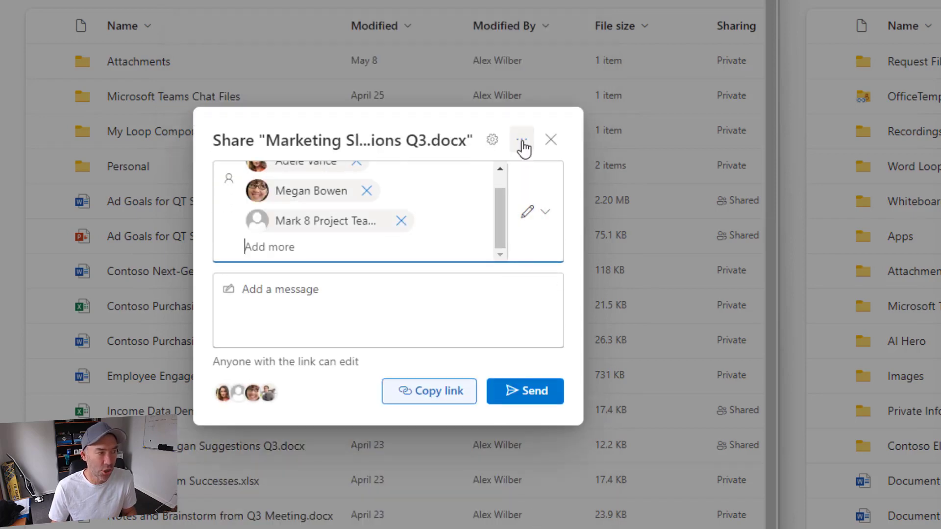
Check the additional sharing options, send the Marketing Slogan Suggestions Q3.docx link to the chosen recipients and dismiss the confirmation
left_click(523, 143)
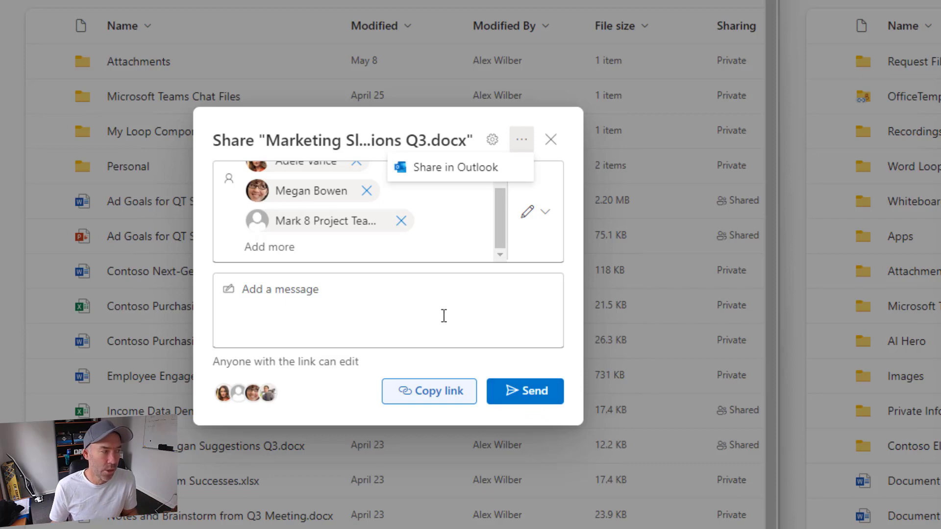
key("Escape")
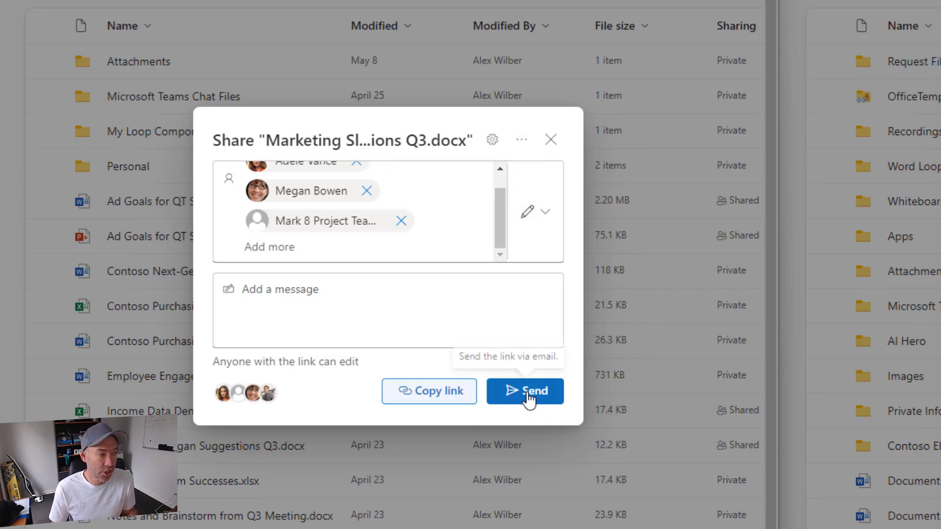
left_click(519, 400)
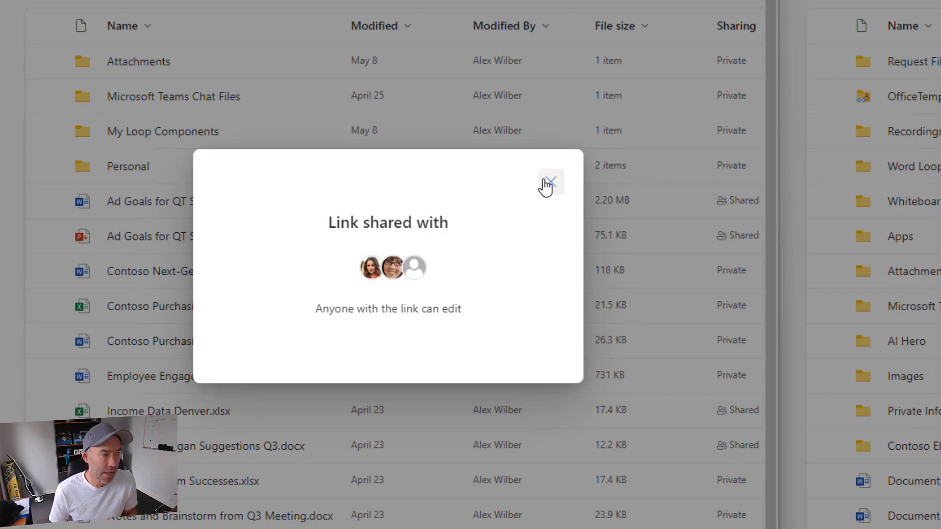
left_click(551, 183)
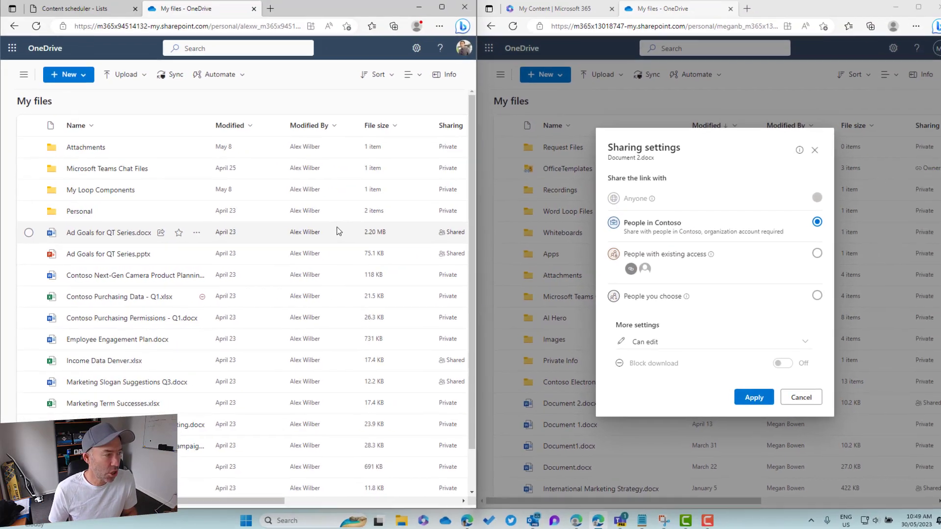
Review the sharing activity of Marketing Slogan Suggestions Q3.docx and its people, groups and links in Manage Access
left_click_drag(256, 500, 377, 500)
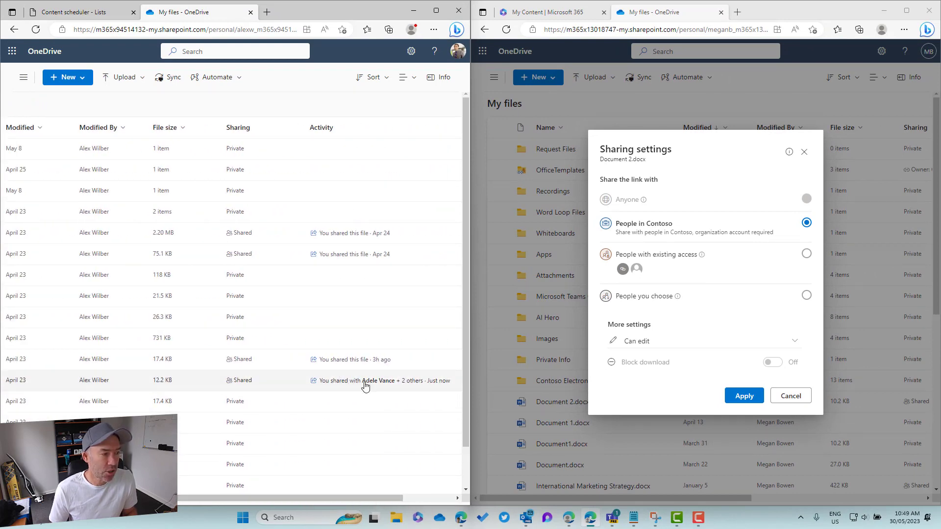
left_click_drag(387, 500, 190, 504)
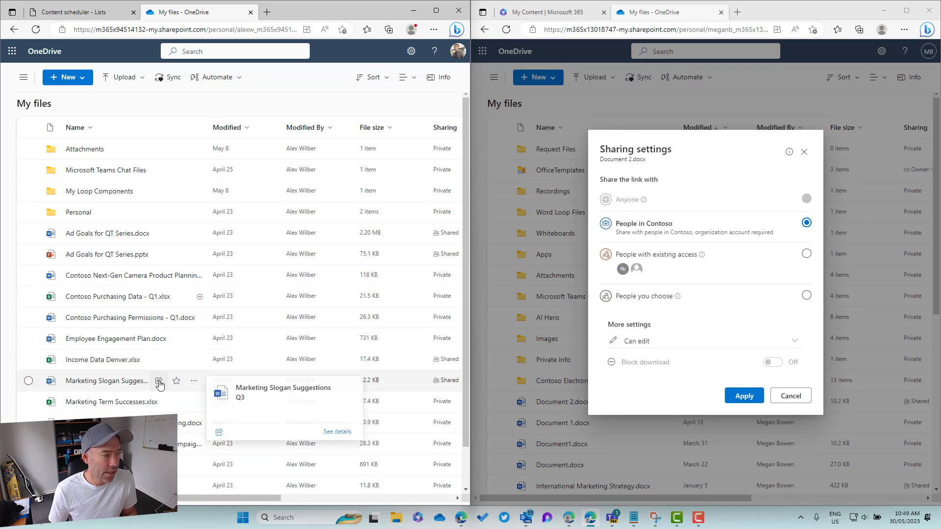
left_click(159, 382)
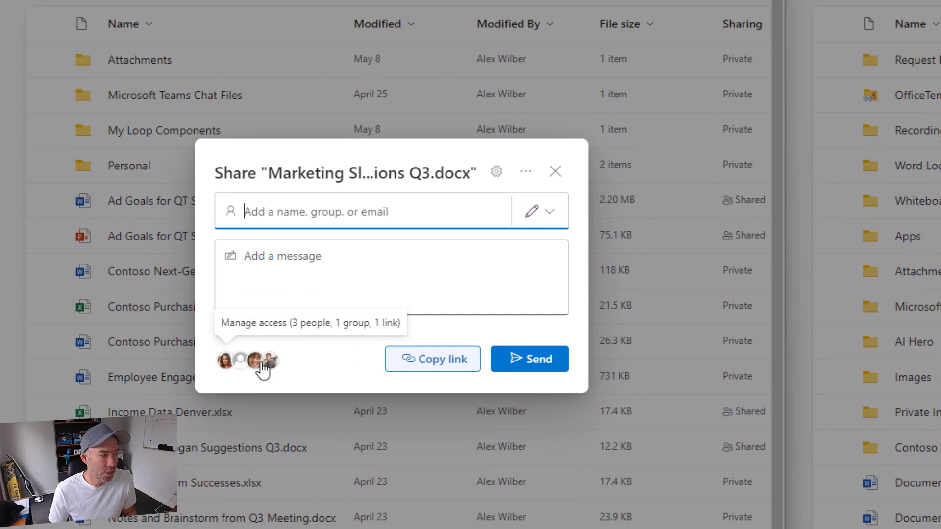
left_click(154, 332)
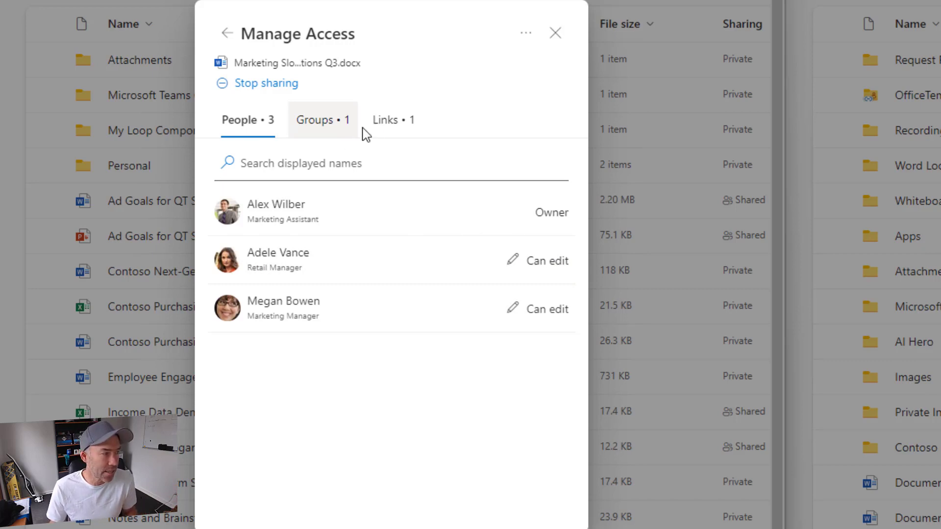
left_click(375, 126)
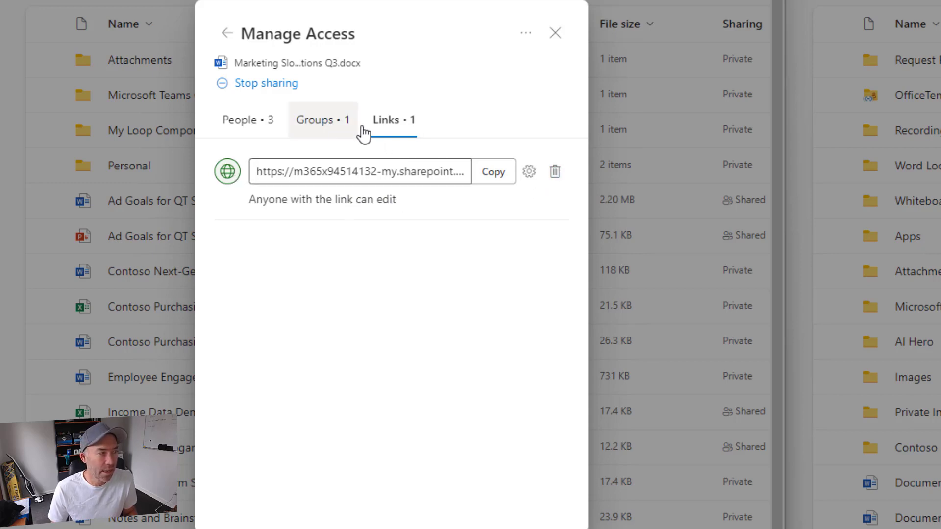
left_click(331, 129)
left_click(260, 128)
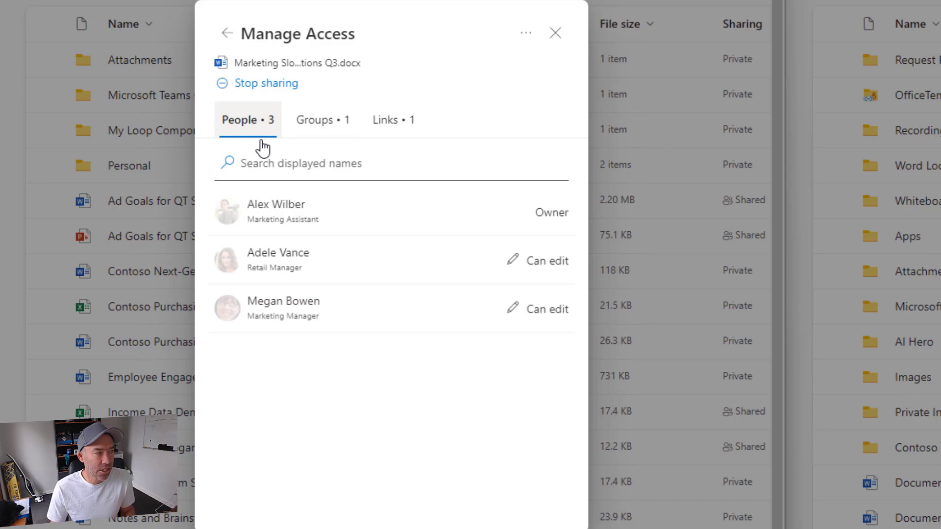
Delete the anyone-with-the-link edit link of Marketing Slogan Suggestions Q3.docx in Manage Access and check its groups and people
left_click(321, 124)
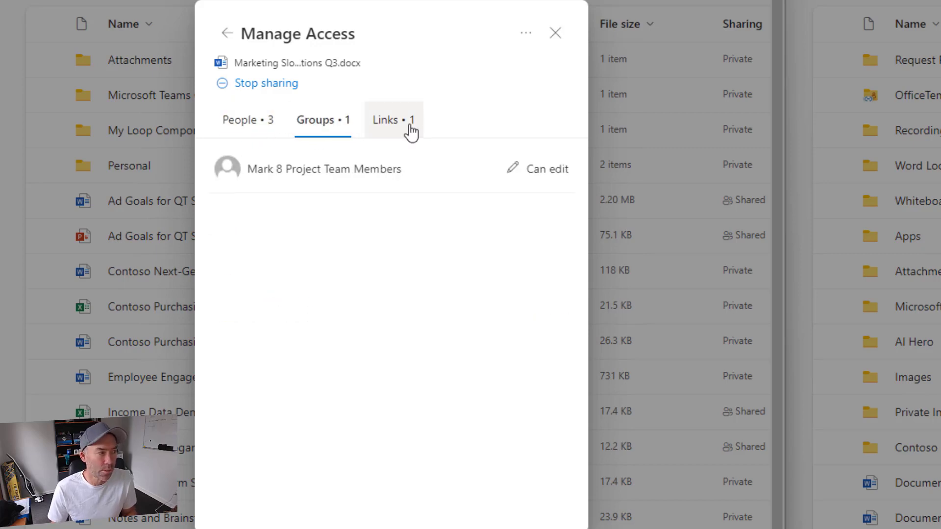
left_click(412, 130)
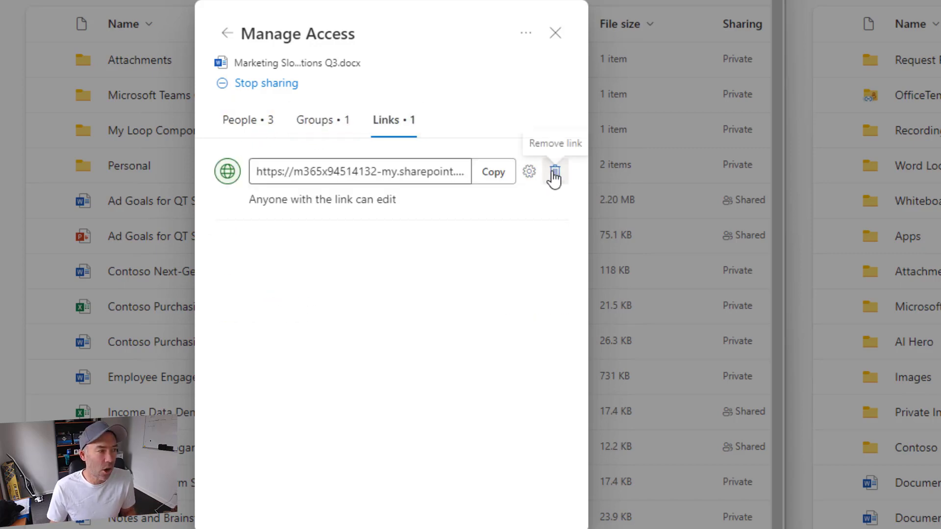
left_click(554, 175)
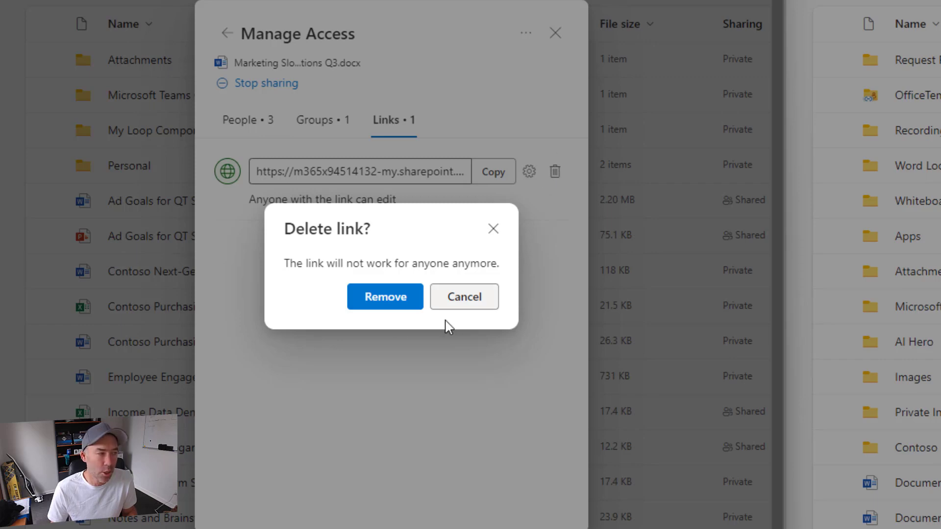
left_click(399, 308)
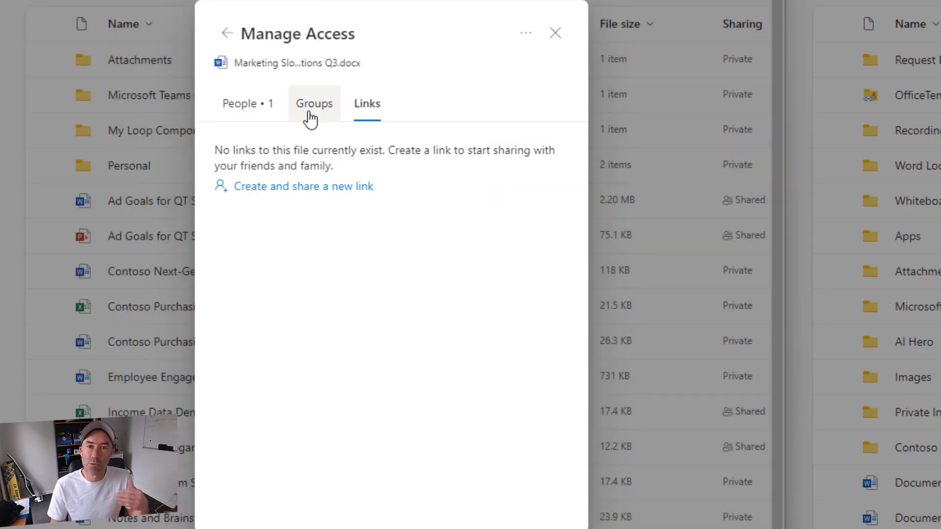
left_click(310, 118)
left_click(258, 116)
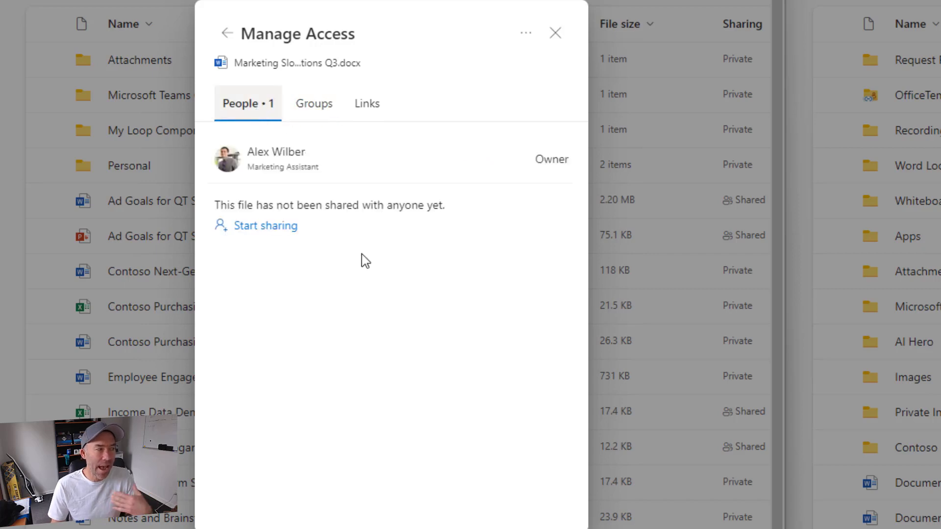
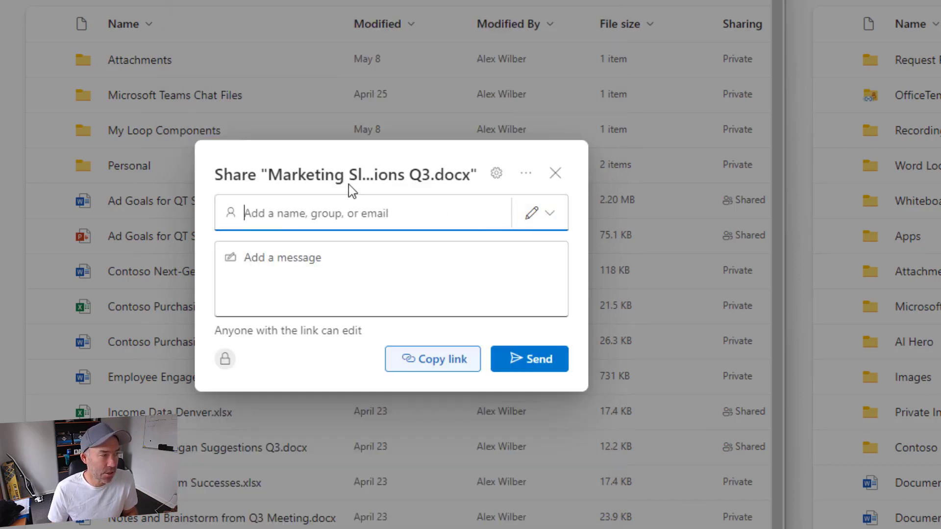
Restrict the sharing link of Marketing Slogan Suggestions Q3.docx to People you choose and apply the setting
left_click(420, 215)
type("al")
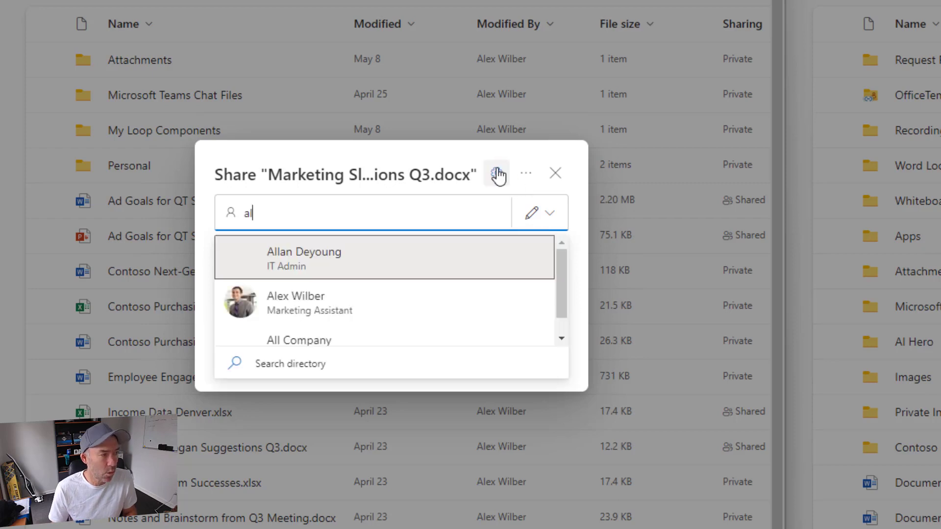
left_click(497, 174)
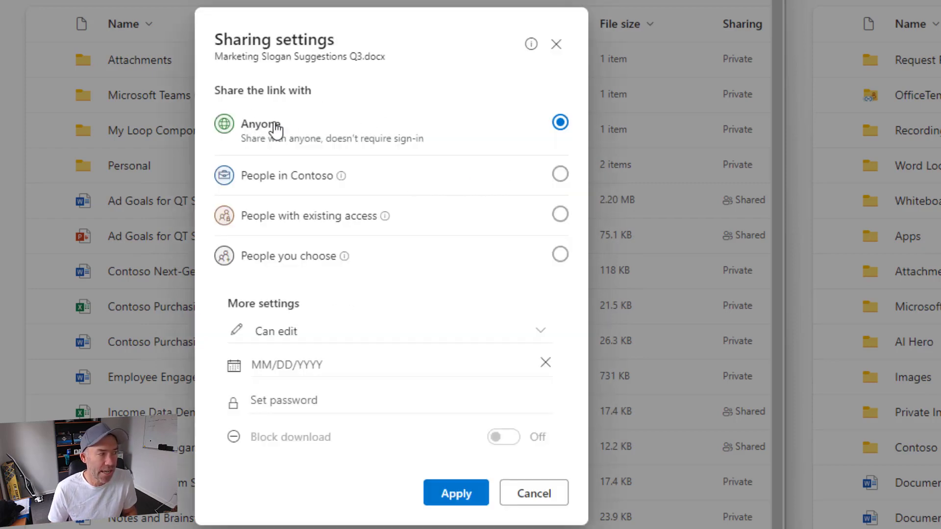
left_click(277, 257)
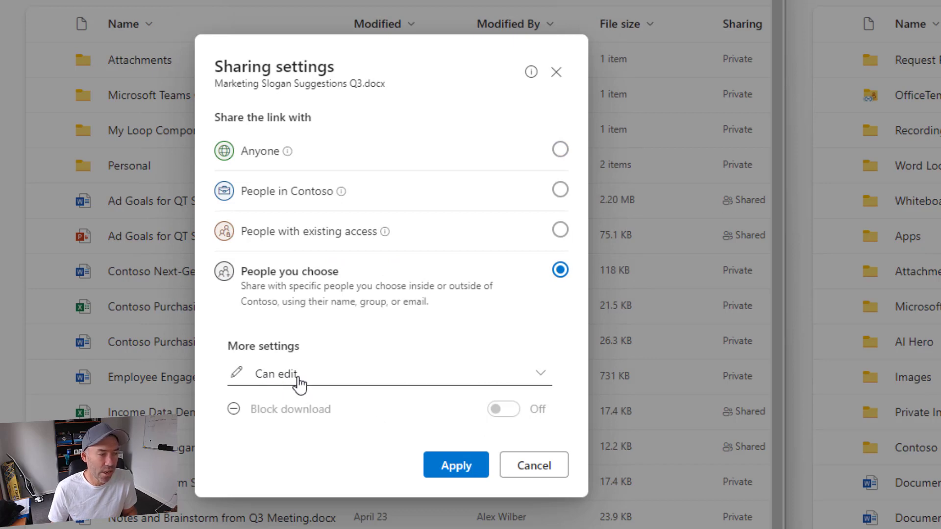
left_click(454, 471)
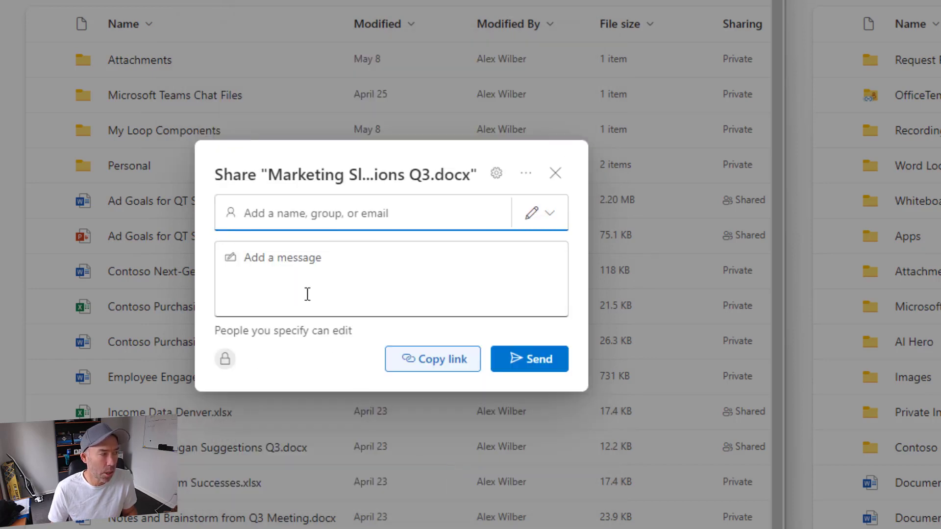
Add three colleagues as recipients for Marketing Slogan Suggestions Q3.docx and copy the sharing link
type("adle")
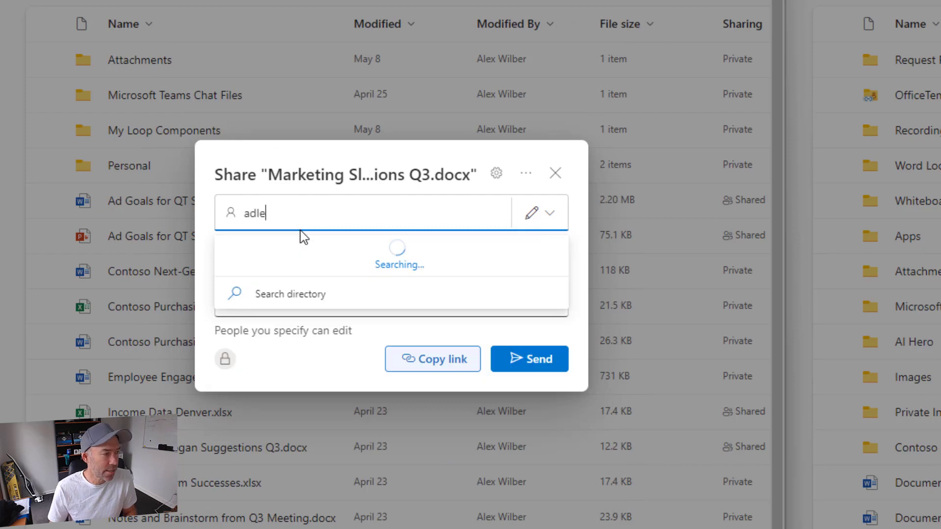
left_click(301, 252)
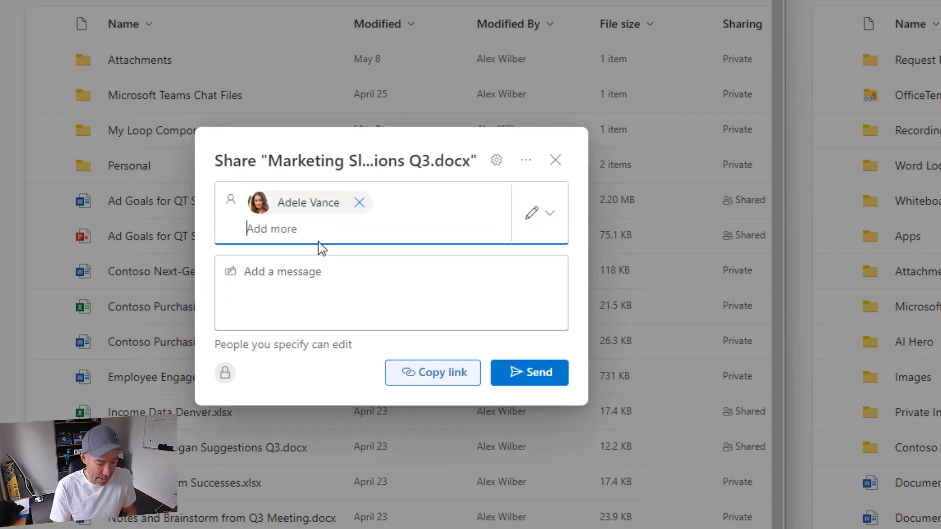
type("nestor")
left_click(304, 278)
type("ale")
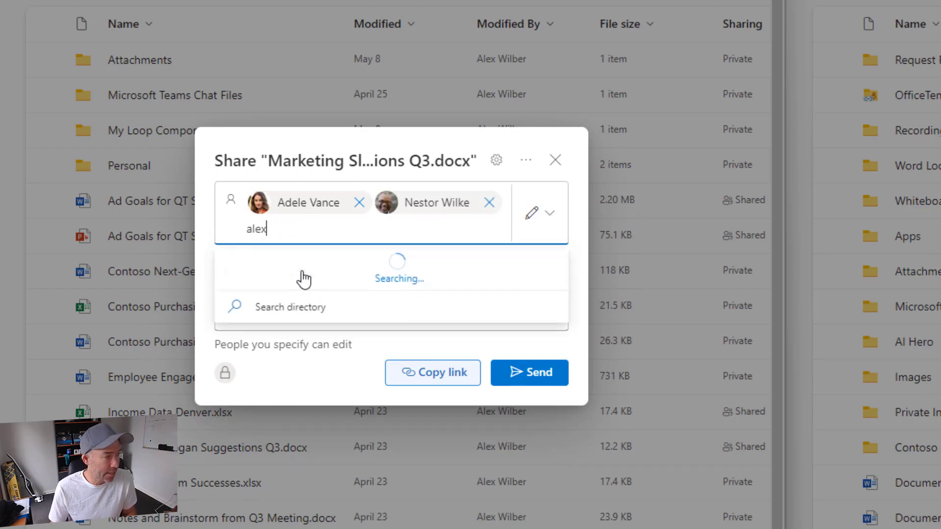
type("x")
left_click(308, 278)
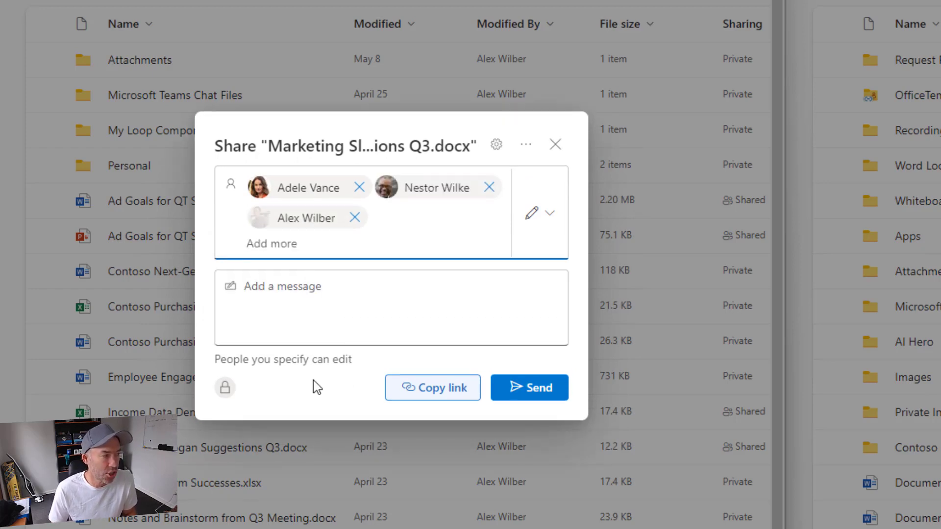
left_click(438, 394)
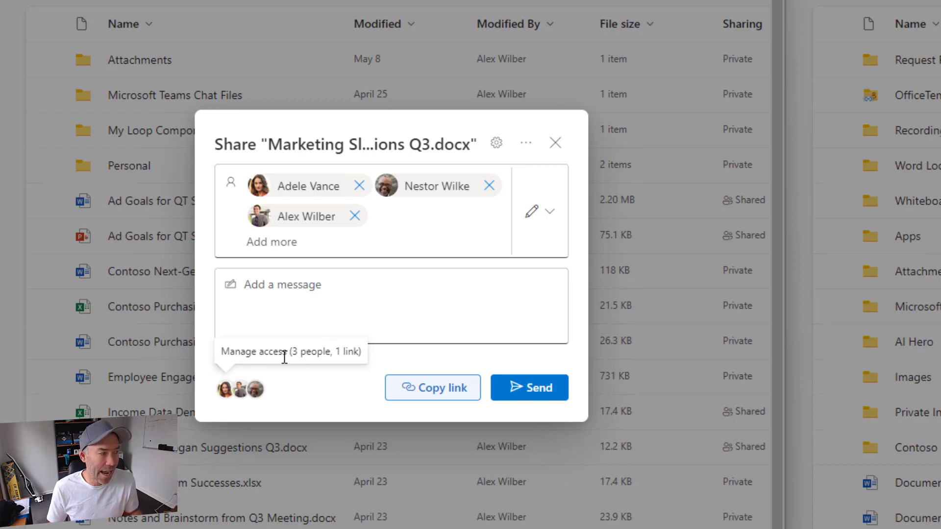
Review who the specific-people link works for in Manage Access, remove the Director's access and close the sharing dialog
left_click(245, 389)
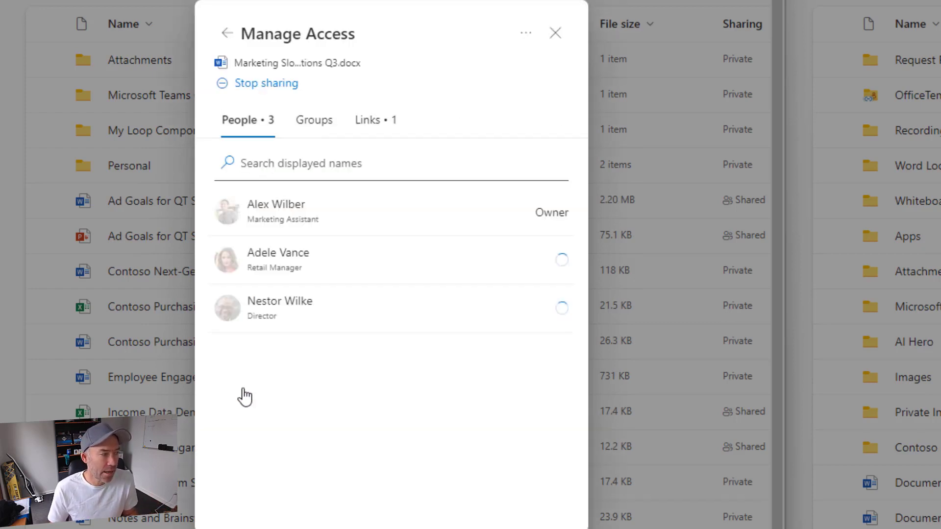
left_click(371, 122)
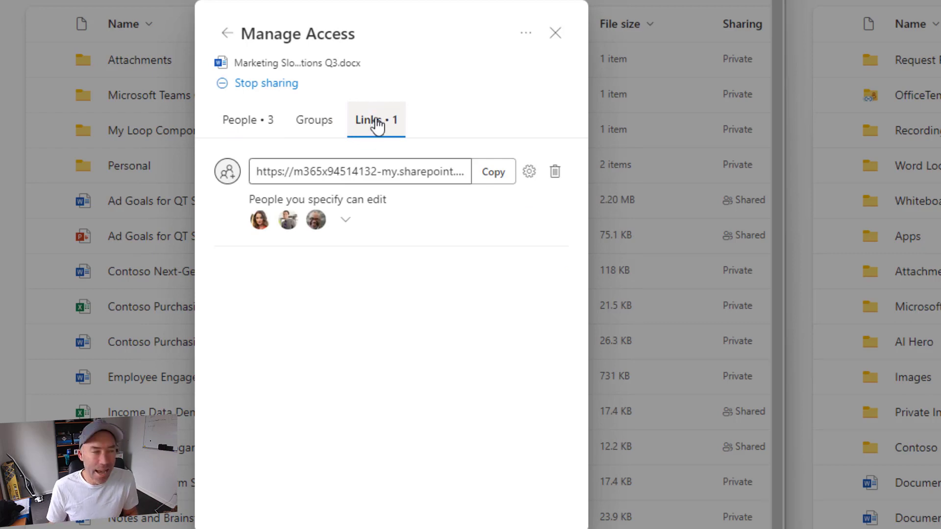
left_click(346, 221)
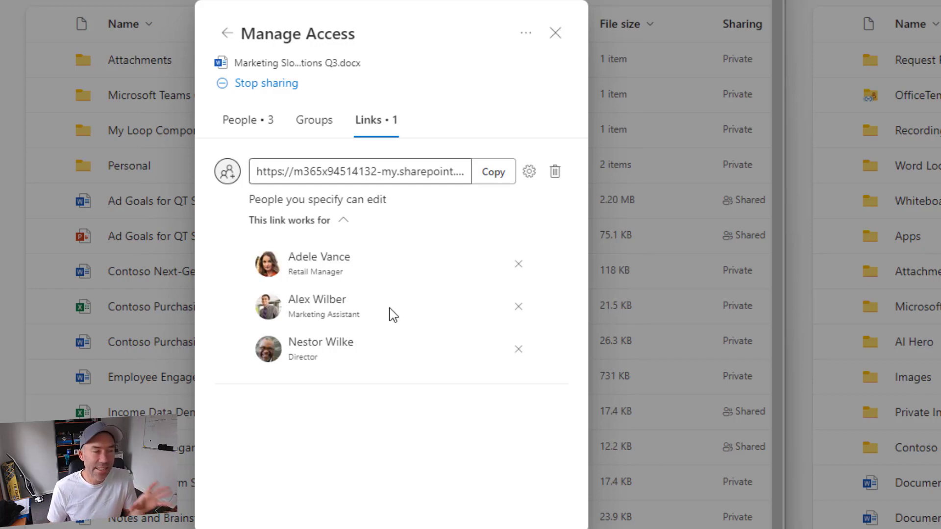
left_click(518, 349)
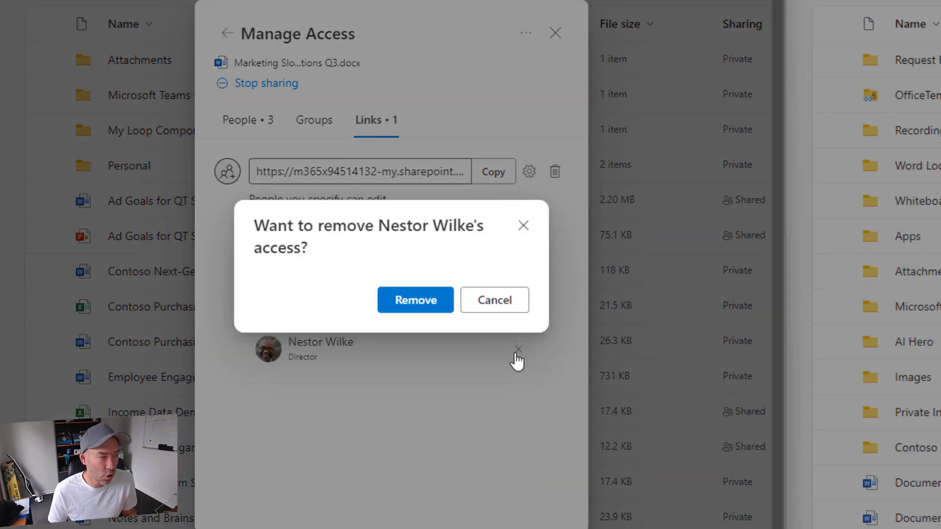
left_click(421, 303)
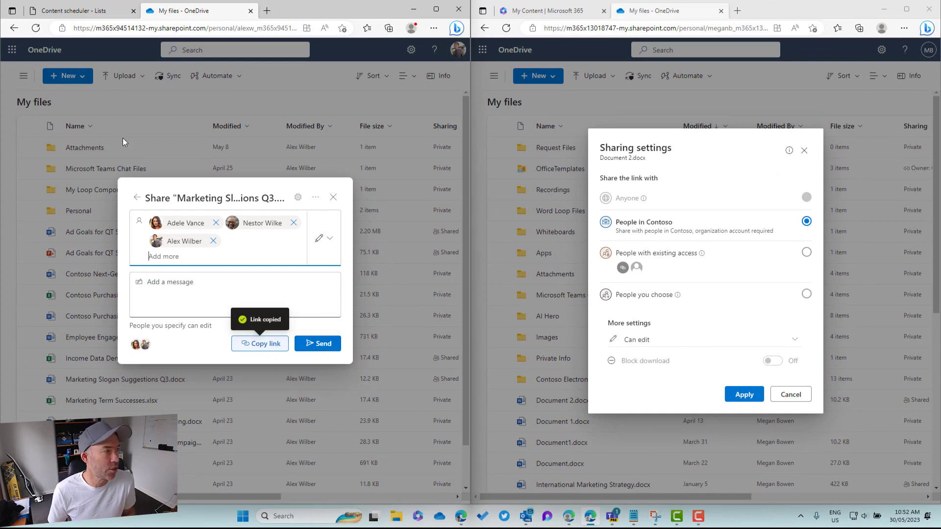
left_click(333, 197)
Switch to Microsoft Lists, open the Content scheduler list and bring up its sharing dialog
left_click(12, 49)
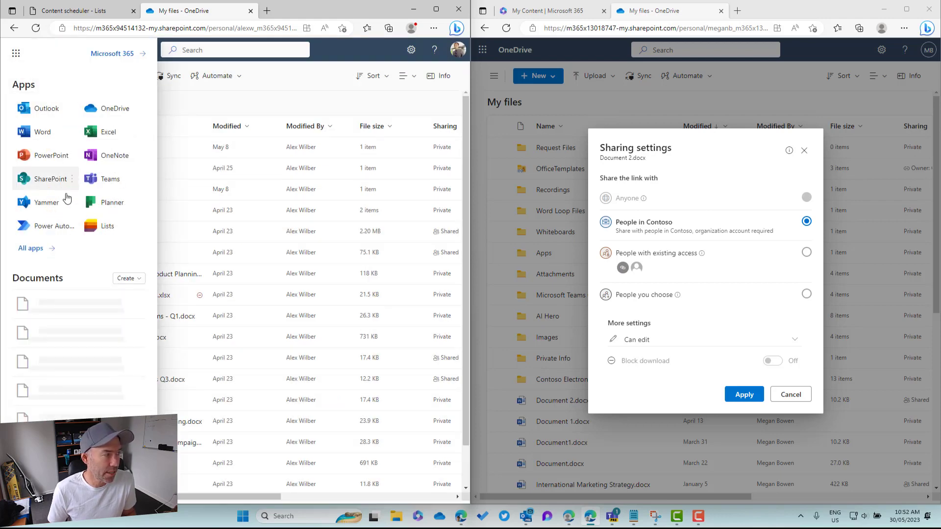
left_click(98, 226)
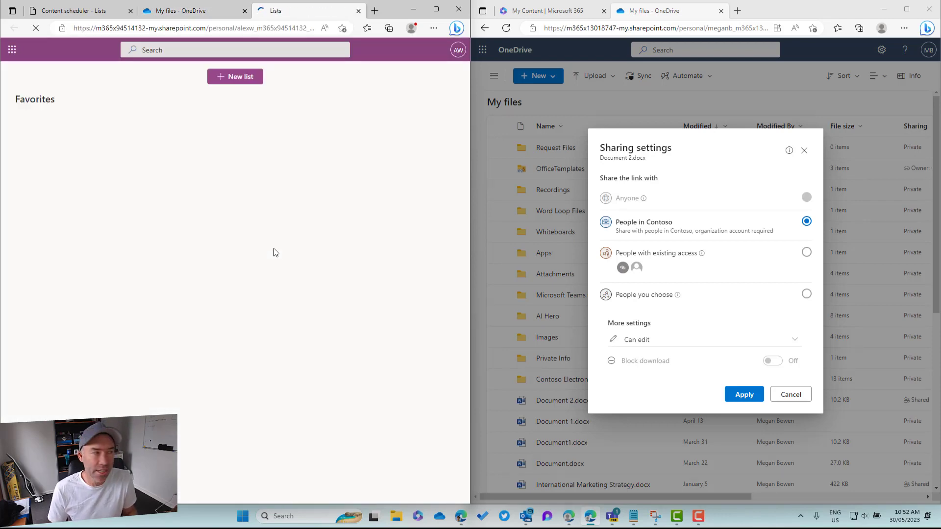
left_click(58, 242)
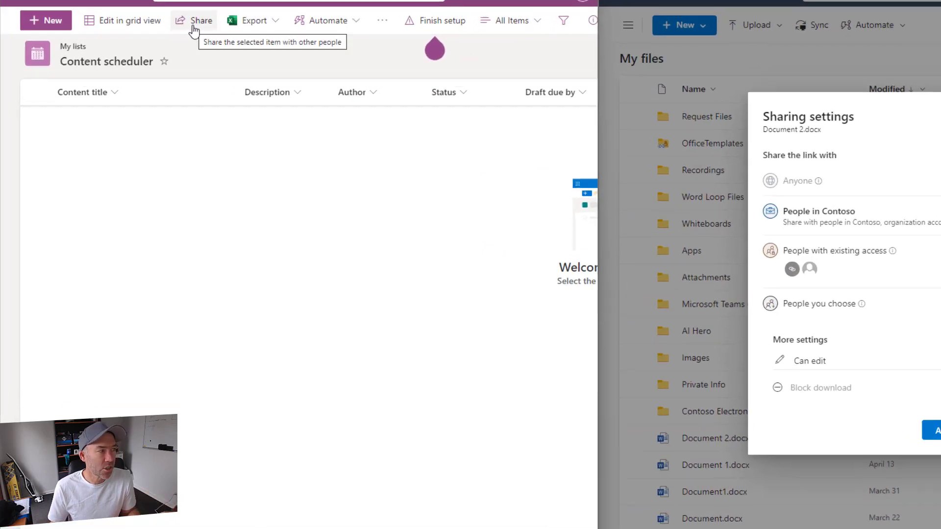
left_click(155, 73)
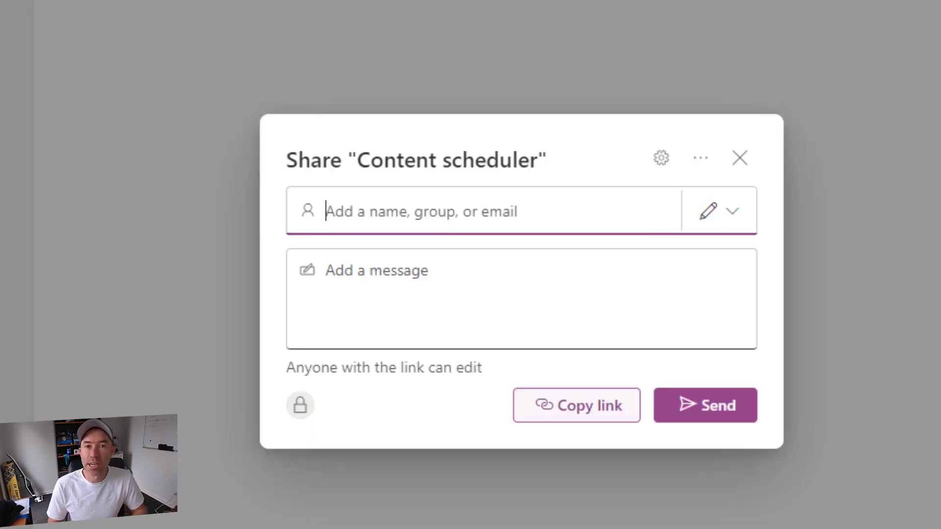